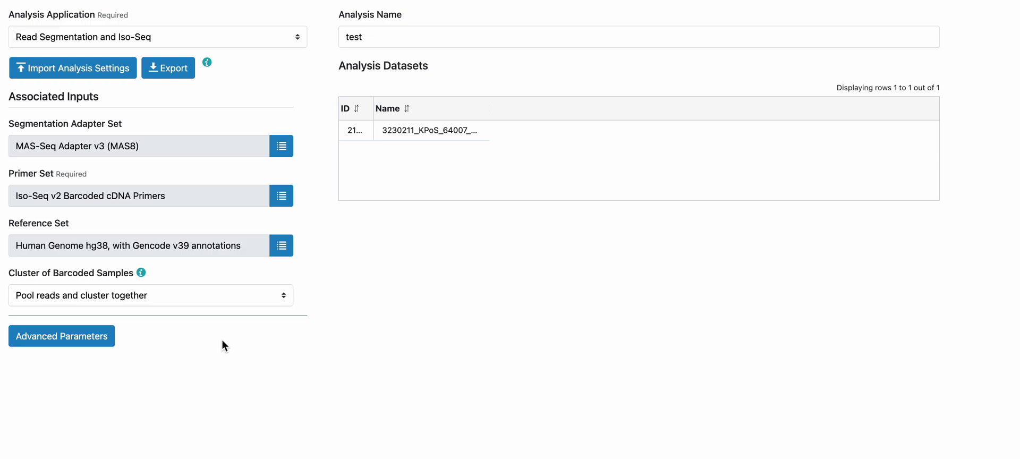
# Keep pooled clustering for the barcoded samples, then show Primer Data with a wider Primer Name column.
pyautogui.click(242, 296)
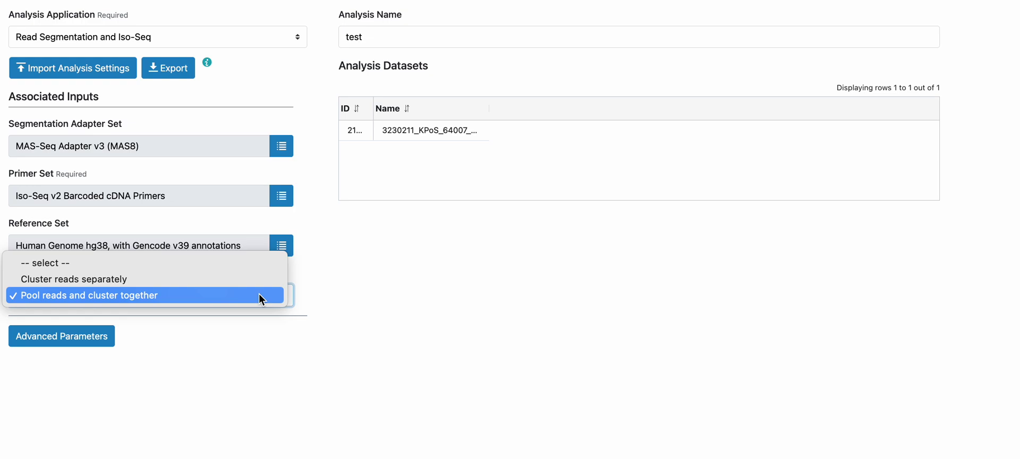
pyautogui.click(259, 299)
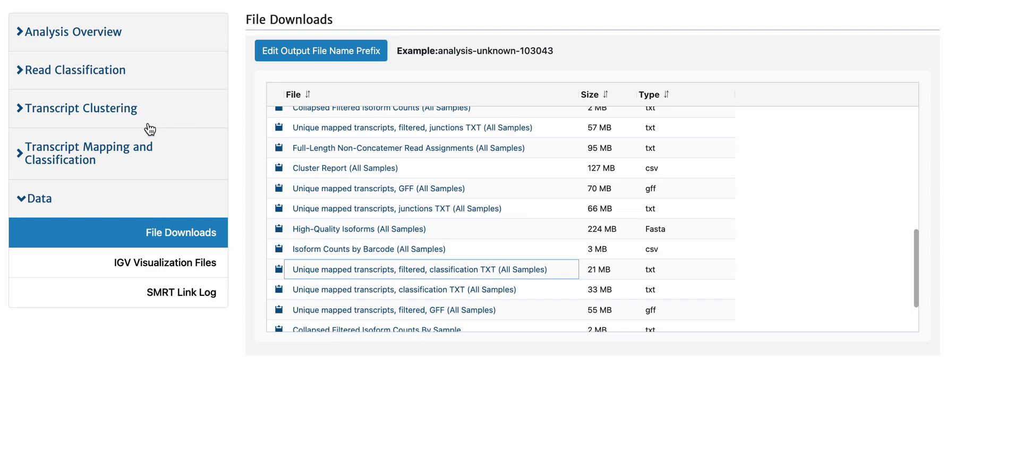
pyautogui.click(146, 78)
pyautogui.click(135, 139)
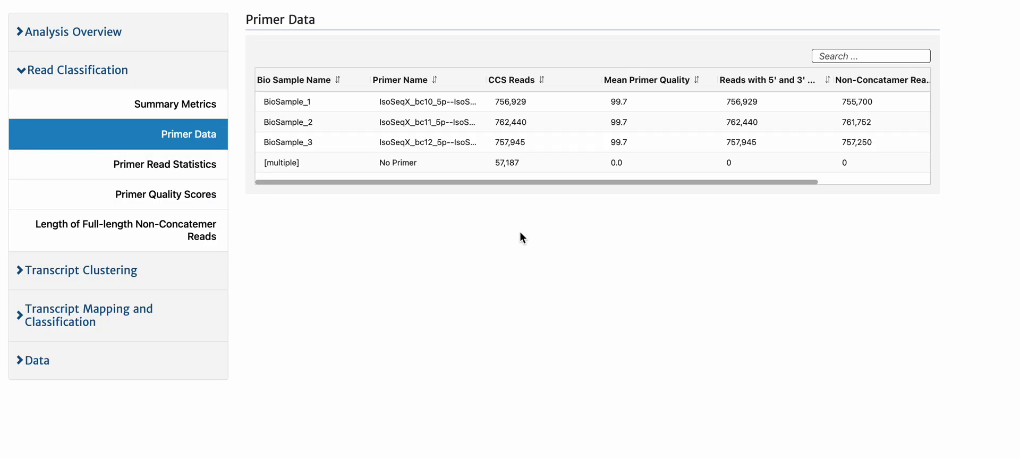
pyautogui.moveTo(493, 80); pyautogui.dragTo(531, 81)
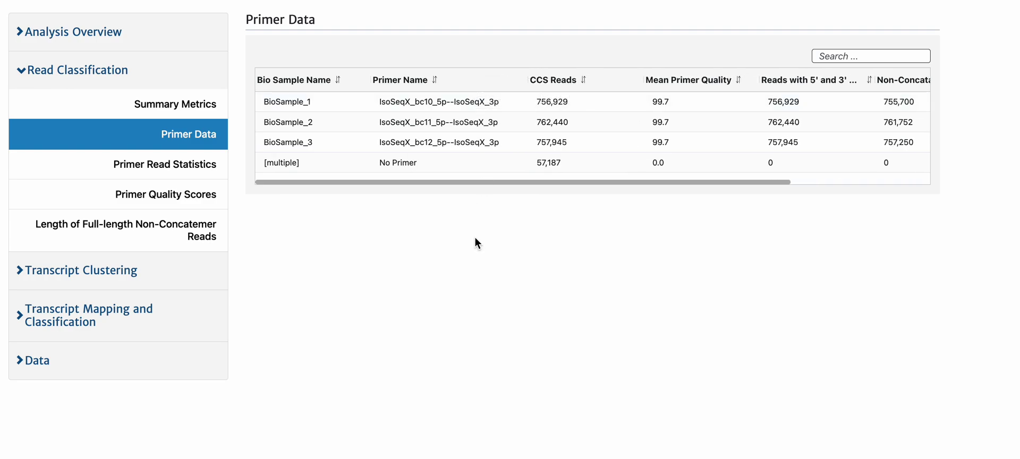
# Review the clustering and mapping summaries, widening the gene and isoform columns, then view filtered classification.
pyautogui.click(192, 275)
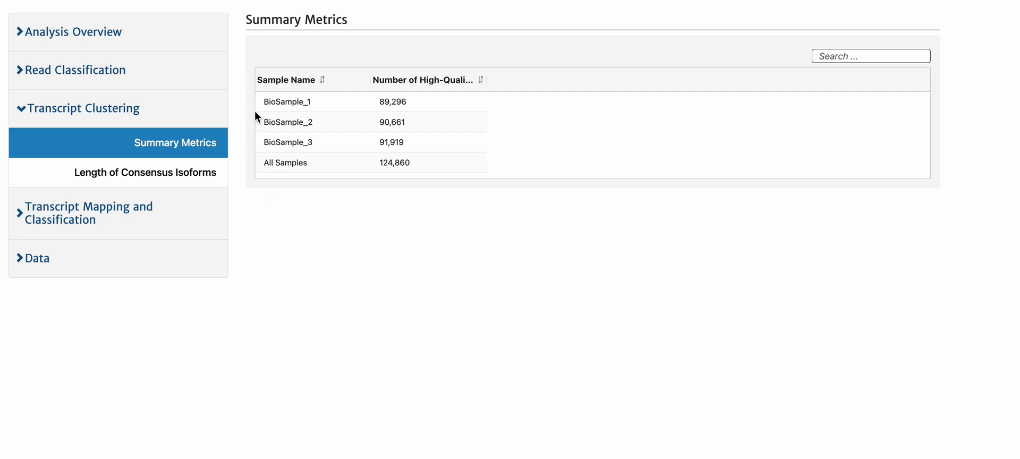
pyautogui.click(167, 214)
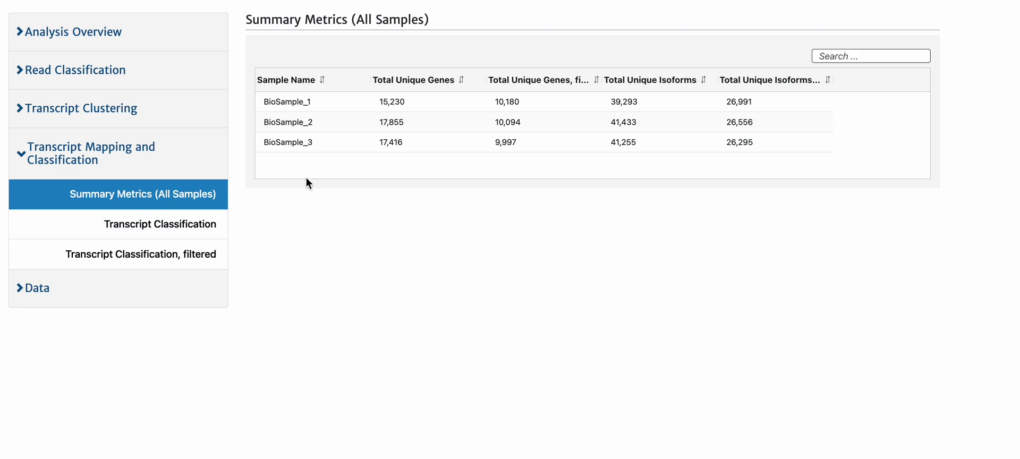
pyautogui.moveTo(599, 80); pyautogui.dragTo(626, 77)
pyautogui.moveTo(734, 79); pyautogui.dragTo(759, 77)
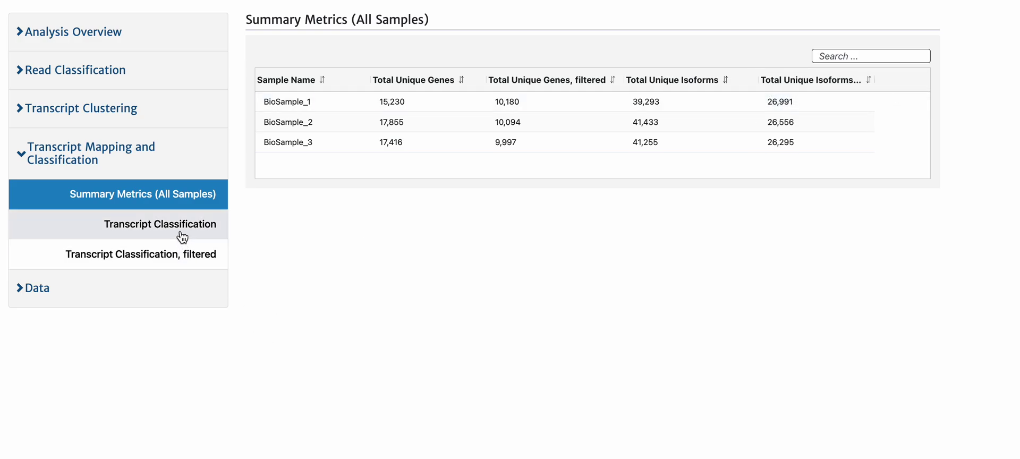
pyautogui.click(174, 261)
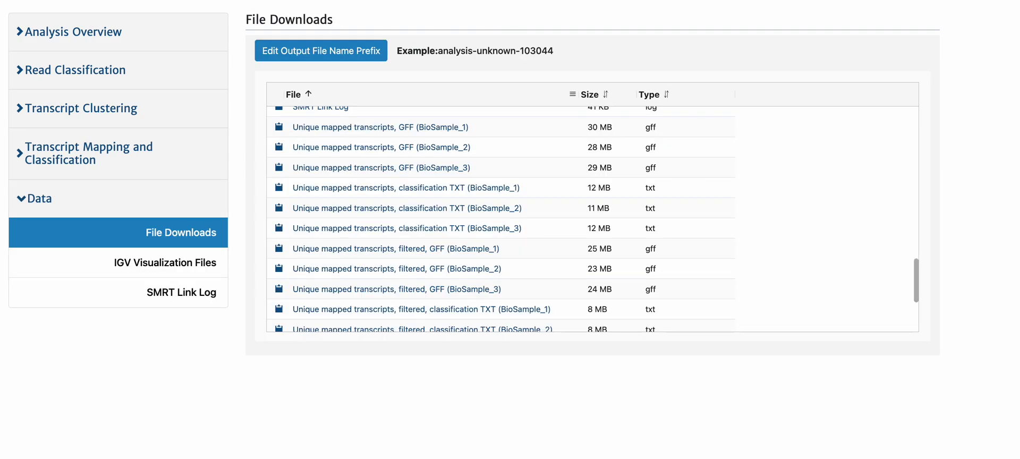
# Compare the mapping summary metrics with the filtered classification tables for BioSample_1, 2 and 3.
pyautogui.click(155, 106)
pyautogui.click(133, 213)
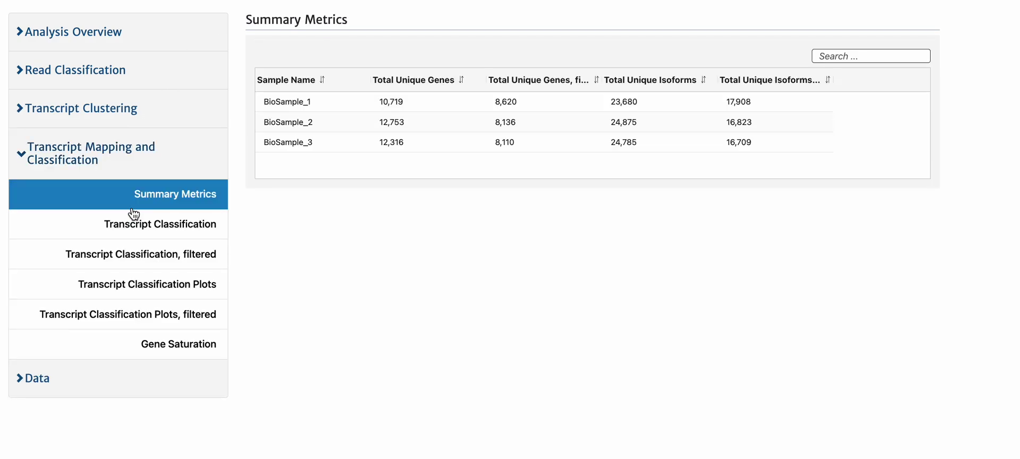
pyautogui.click(131, 258)
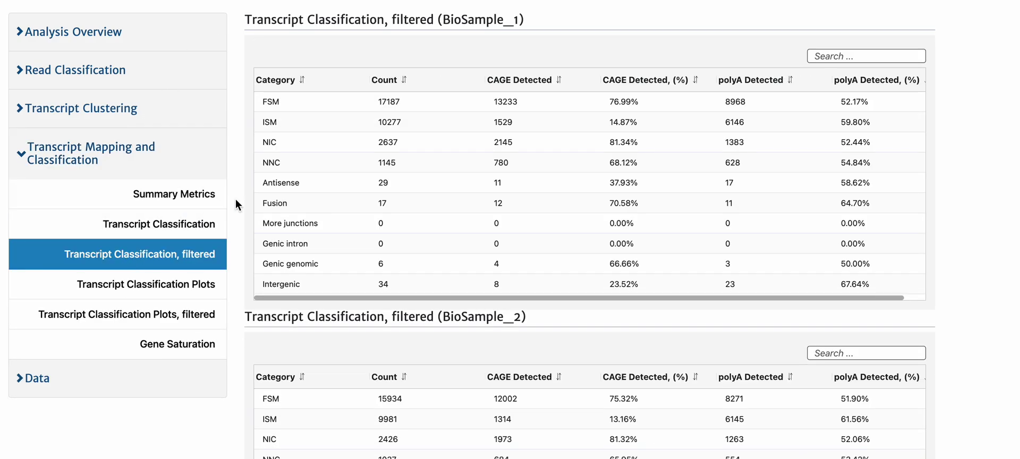
pyautogui.click(206, 206)
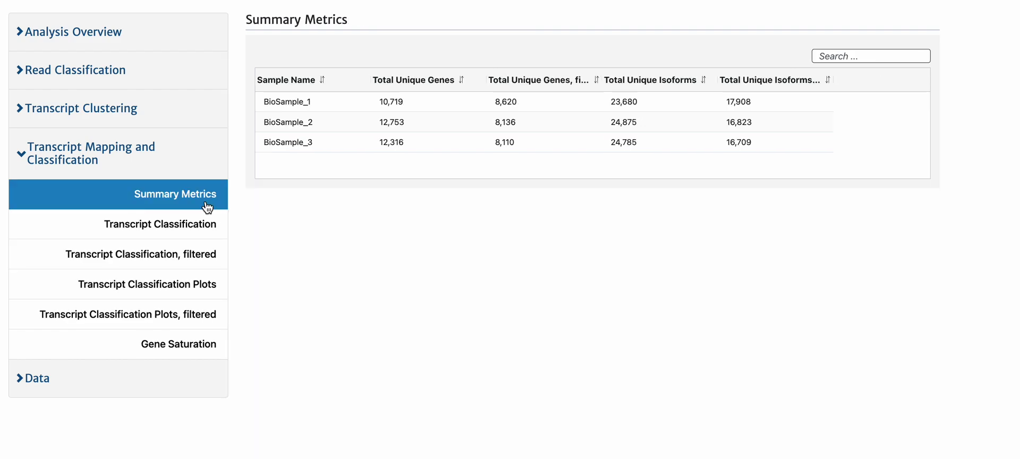
pyautogui.click(191, 257)
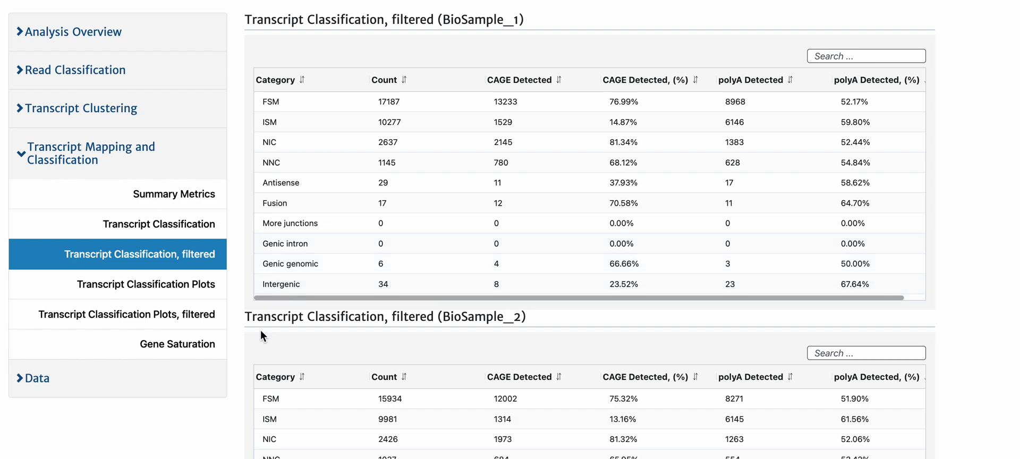
pyautogui.scroll(-6, 261, 330)
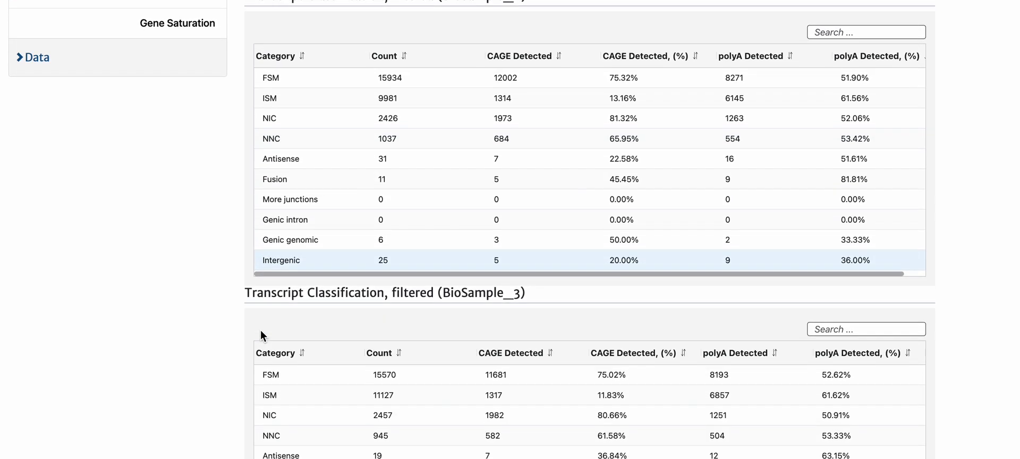
pyautogui.scroll(7, 261, 335)
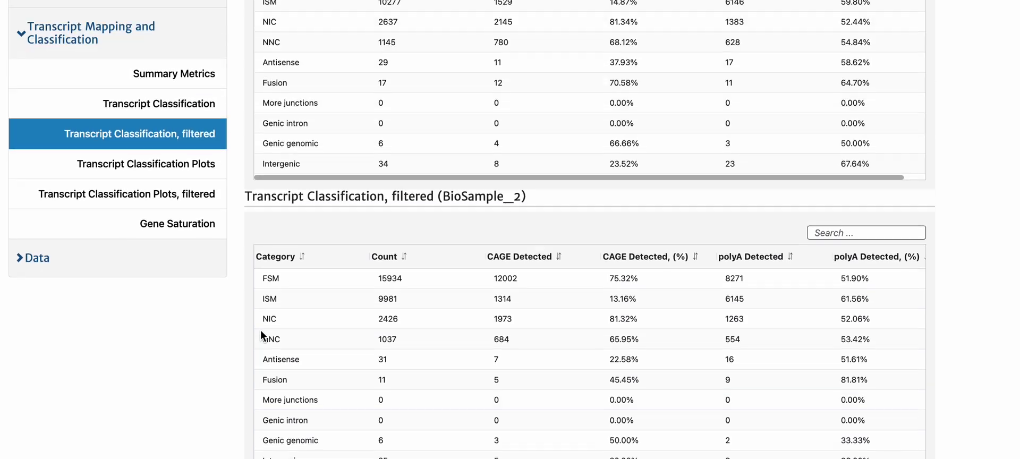
pyautogui.scroll(3, 260, 330)
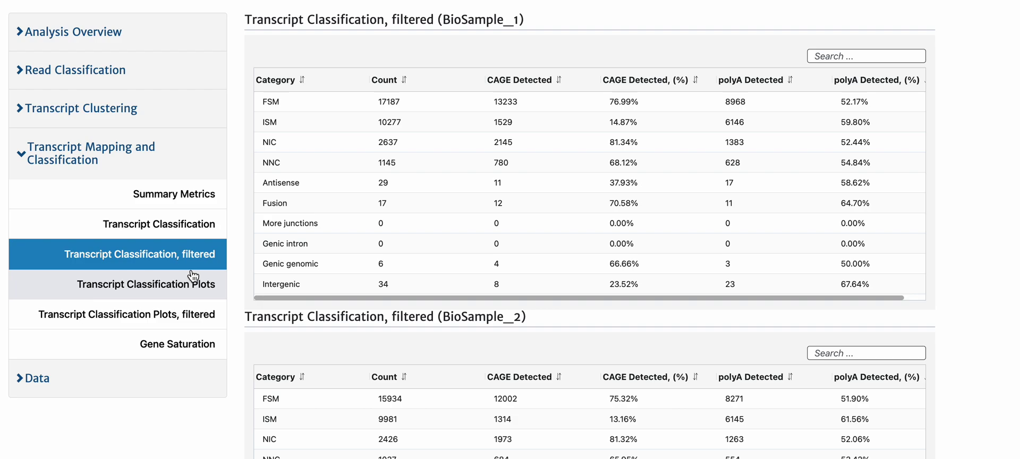
# Locate the 21 MB filtered classification TXT for All Samples in the pooled analysis's File Downloads.
pyautogui.click(161, 379)
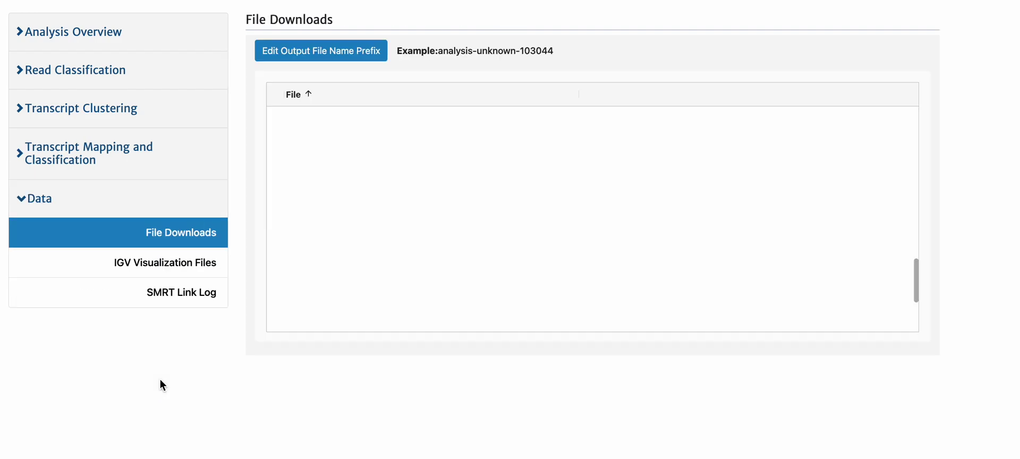
pyautogui.scroll(-5, 355, 276)
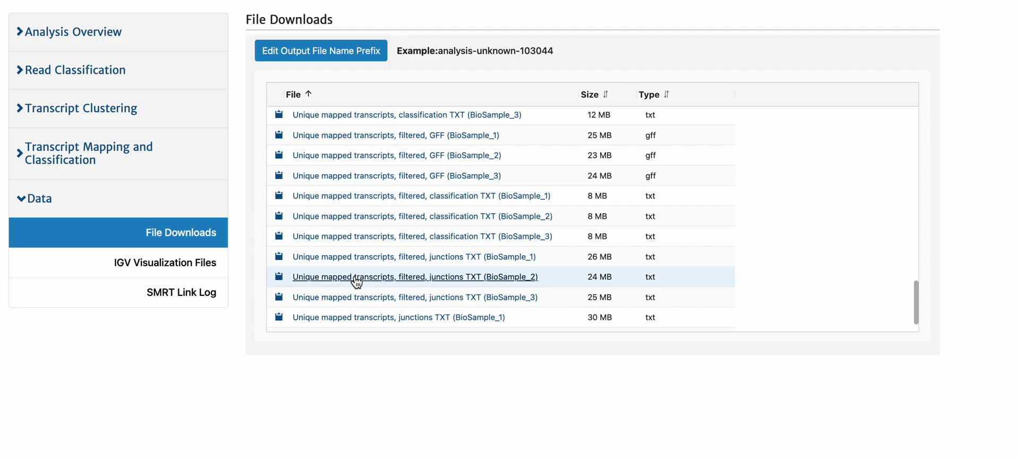
pyautogui.scroll(-2, 356, 281)
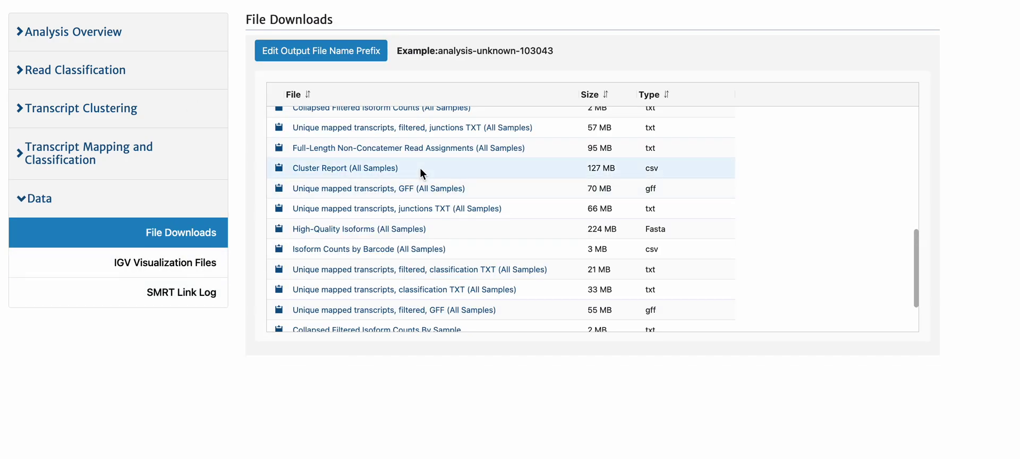
pyautogui.scroll(-3, 420, 168)
pyautogui.scroll(5, 419, 168)
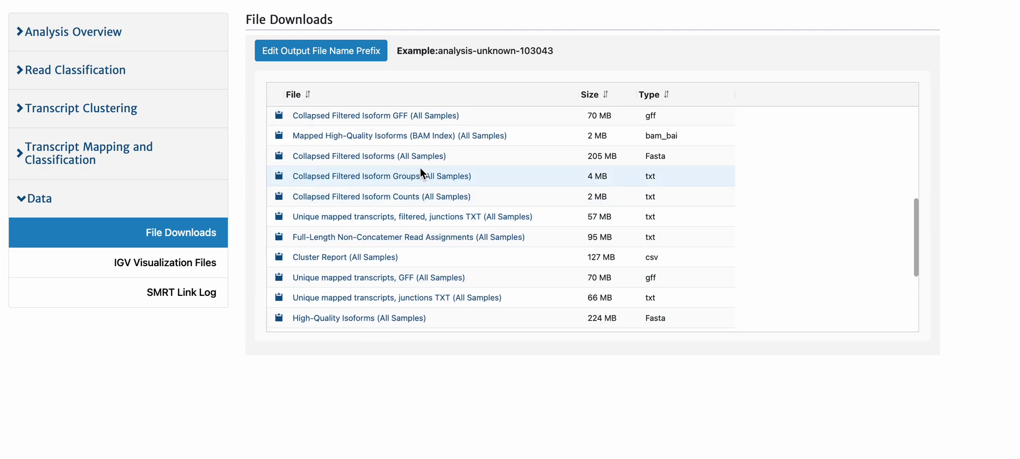
pyautogui.scroll(-5, 420, 168)
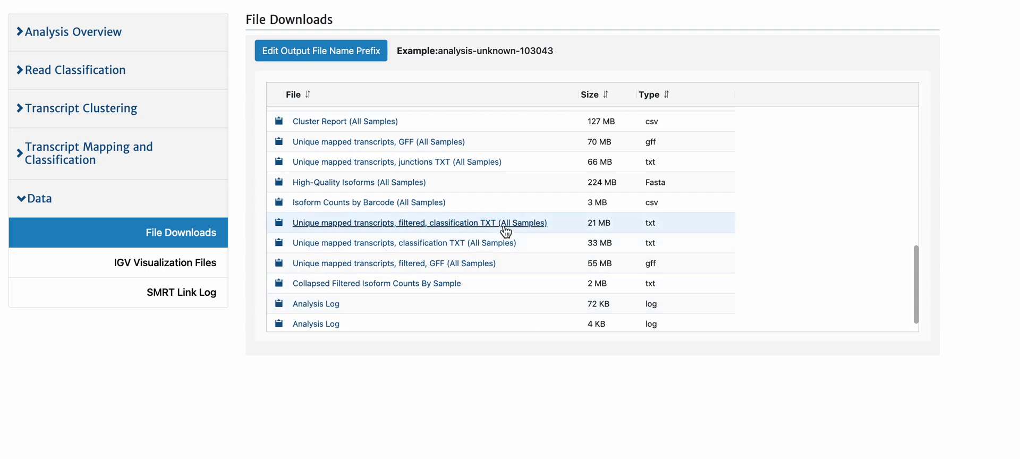
# Open the all-samples filtered classification TXT in Excel.
pyautogui.click(542, 226)
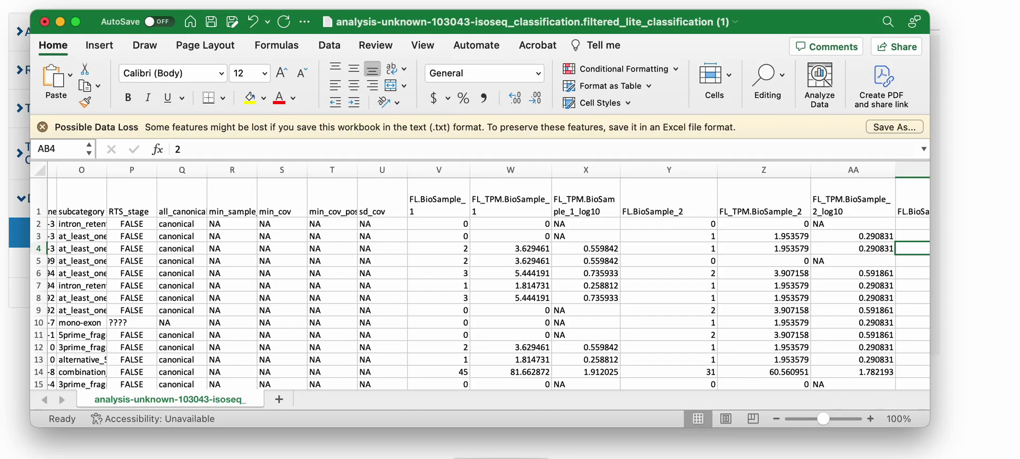
pyautogui.moveTo(330, 12); pyautogui.dragTo(313, 5)
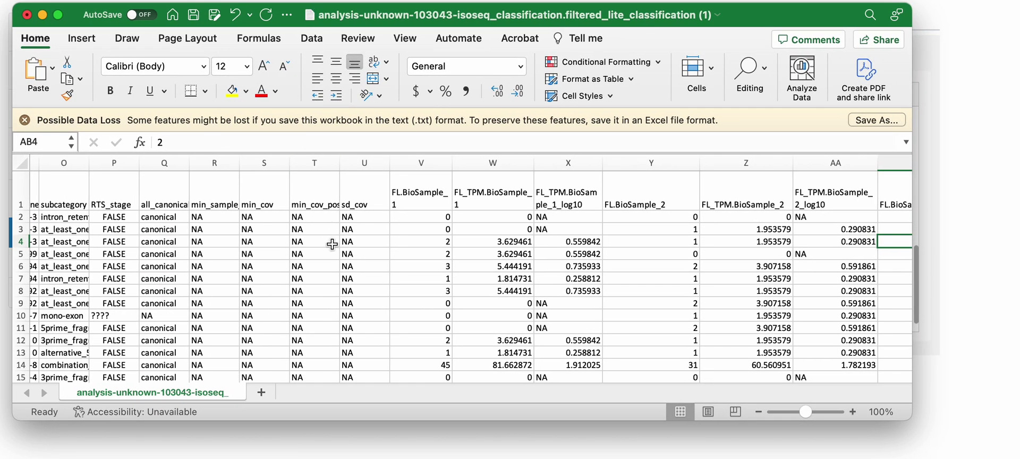
pyautogui.hscroll(-5, 332, 244)
pyautogui.hscroll(-6, 332, 245)
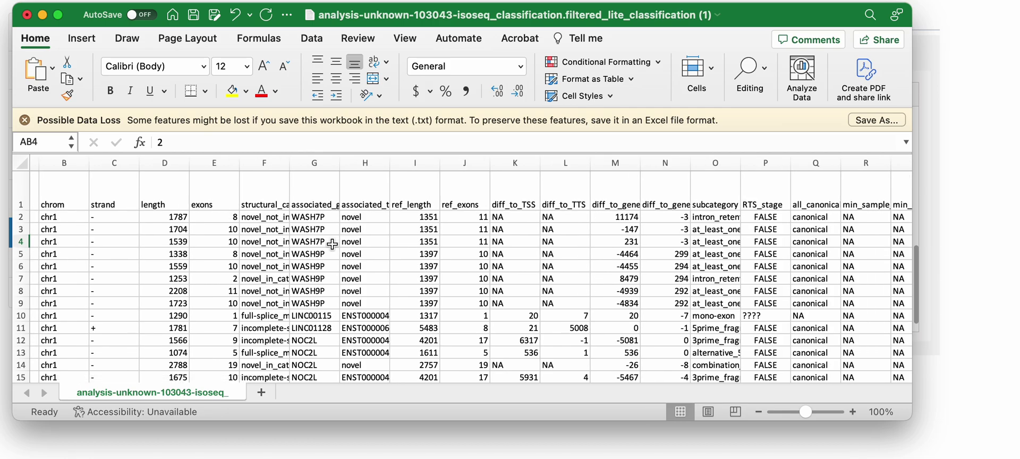
pyautogui.hscroll(-2, 218, 254)
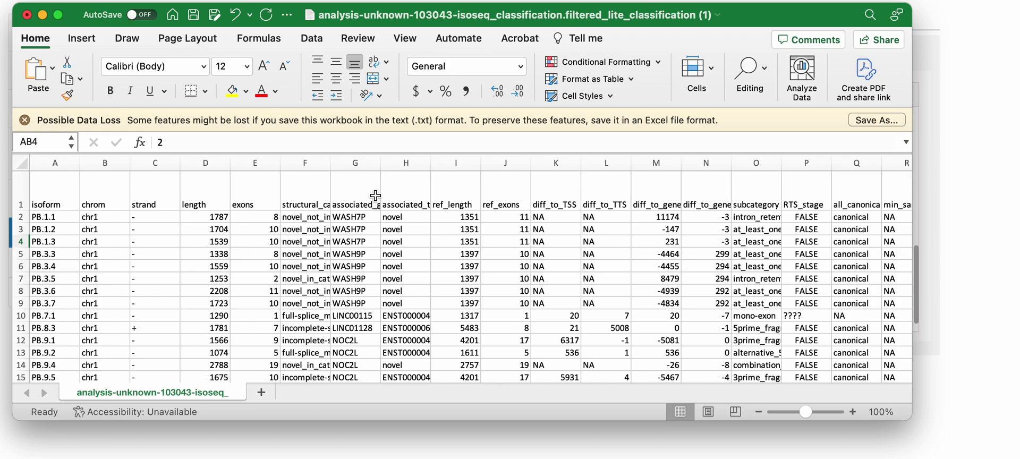
# Widen the associated_gene column G and scan across the FL and FL_TPM columns.
pyautogui.moveTo(381, 163); pyautogui.dragTo(504, 165)
pyautogui.hscroll(10, 441, 299)
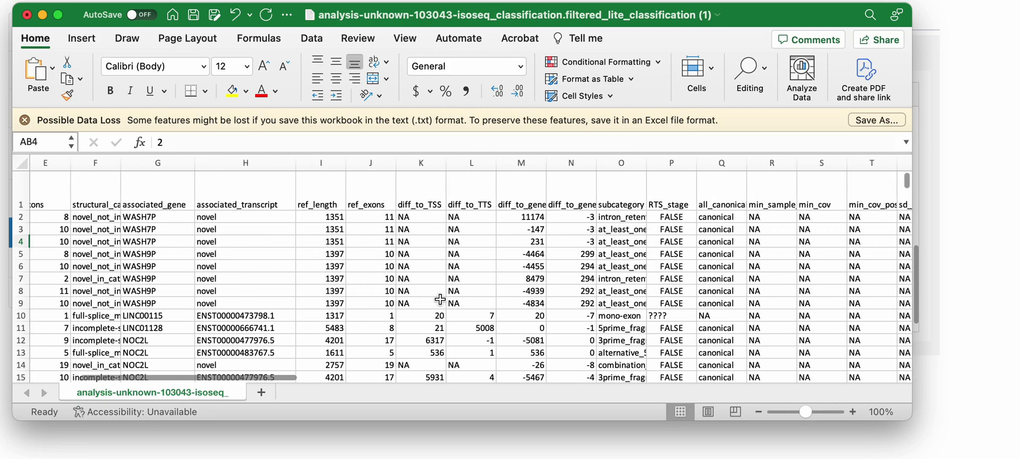
pyautogui.hscroll(7, 440, 299)
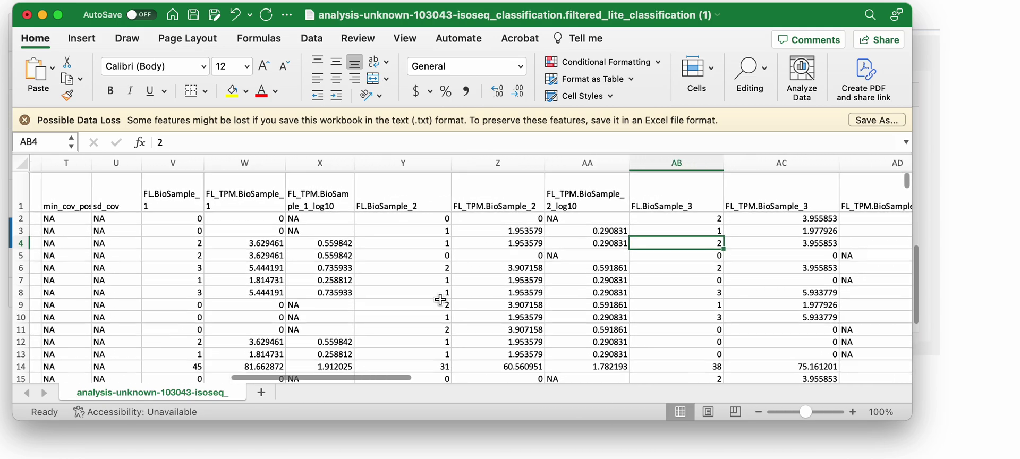